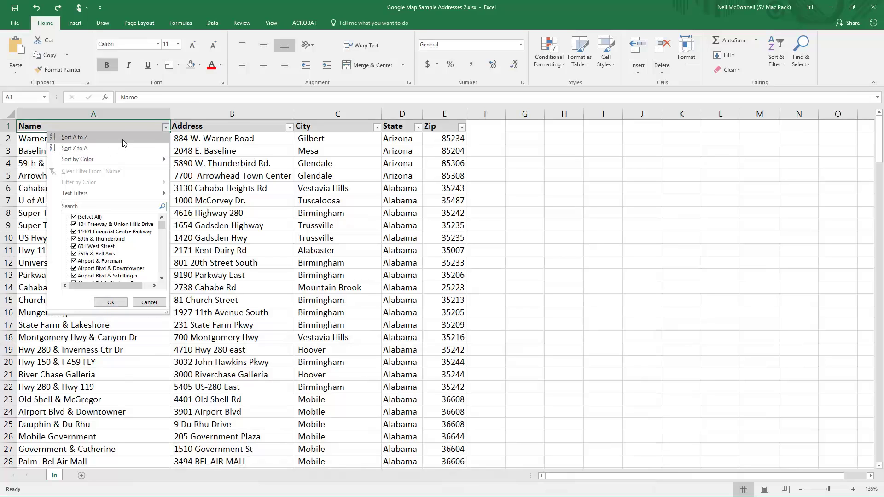
Sort the address list by Name from A to Z, undo that sort and select the Name header cell
click(121, 138)
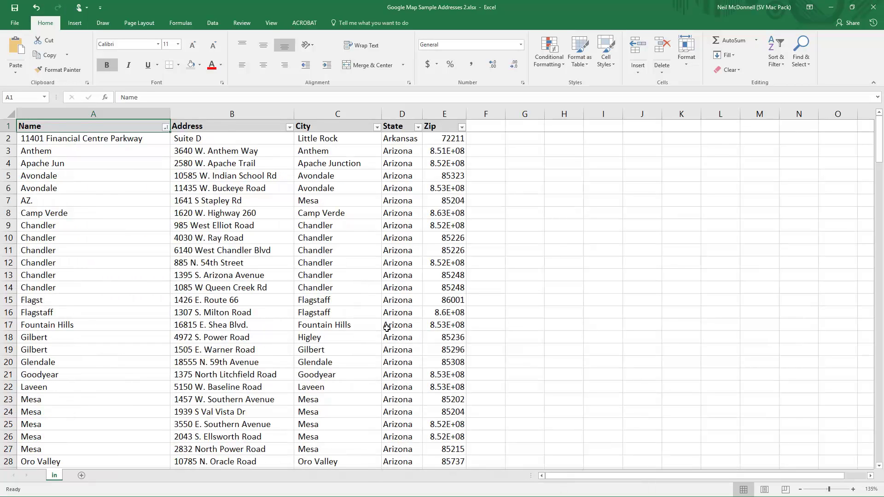
key(ctrl+z)
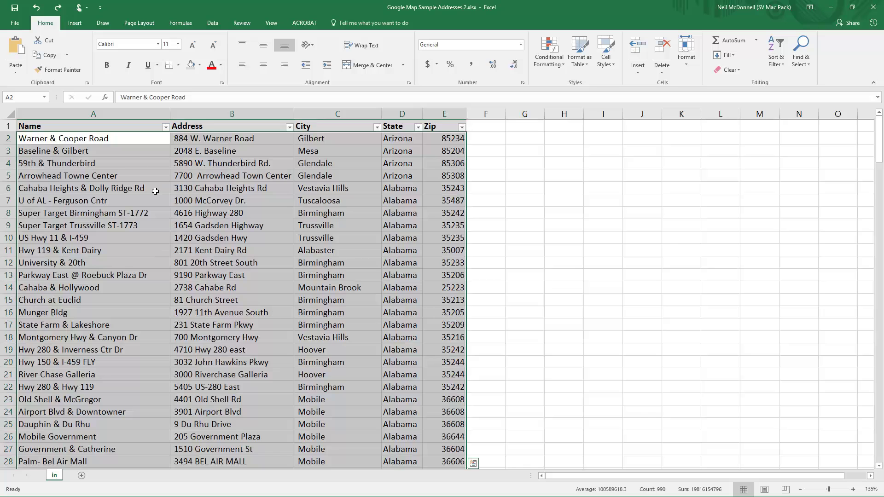
click(146, 140)
click(139, 128)
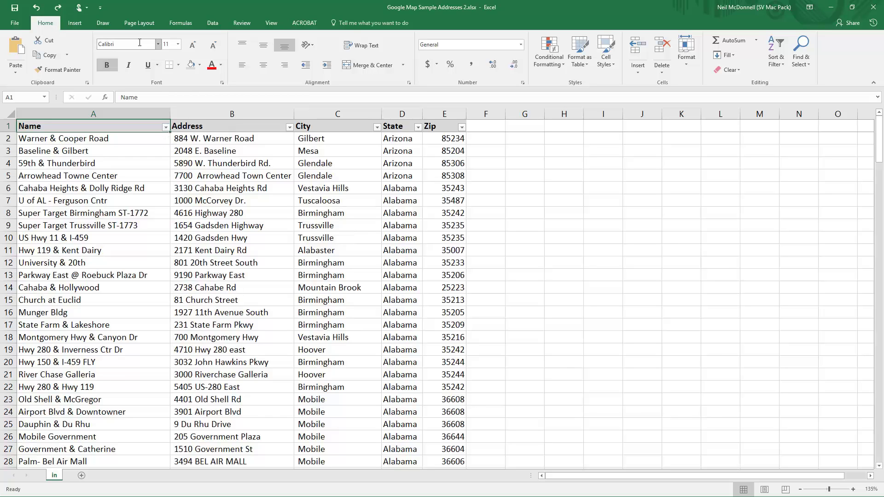
Sort the address list by Name from Z to A, undo that sort and reselect the Name header cell
click(782, 70)
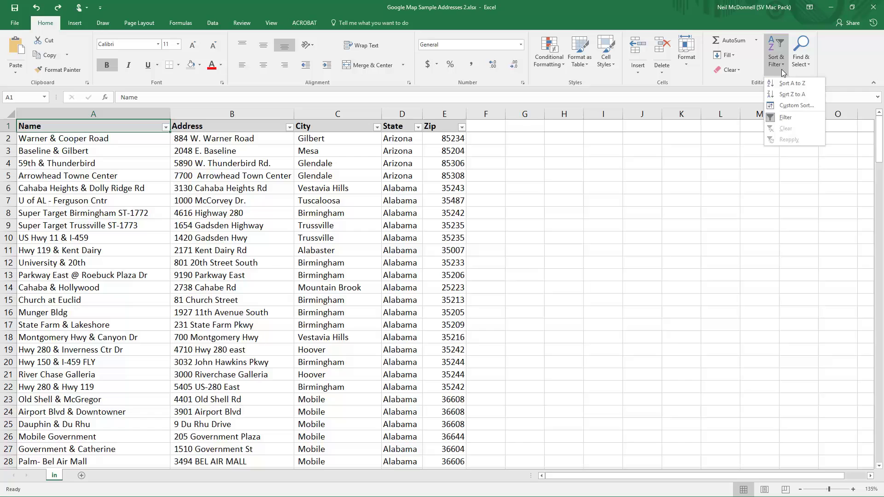
click(743, 83)
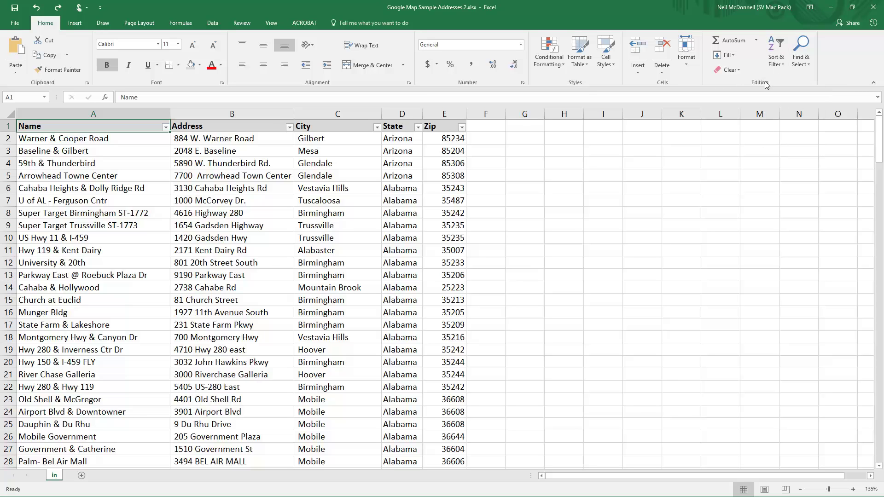
click(781, 66)
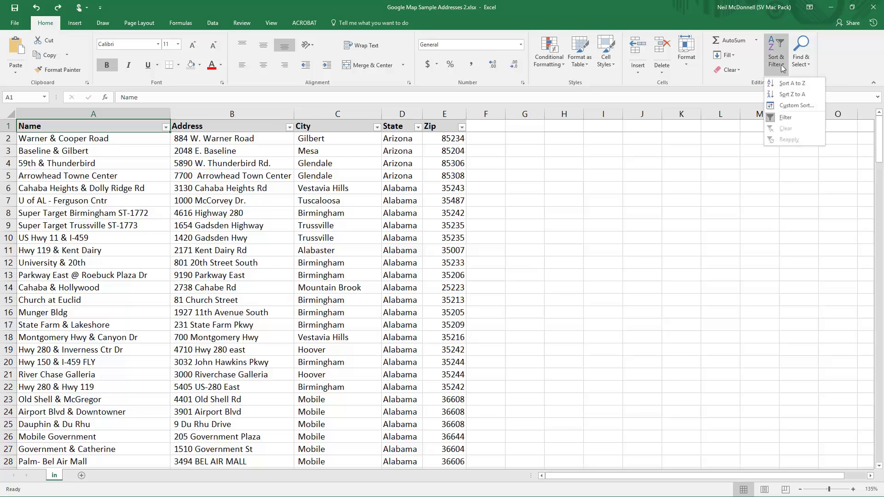
click(805, 96)
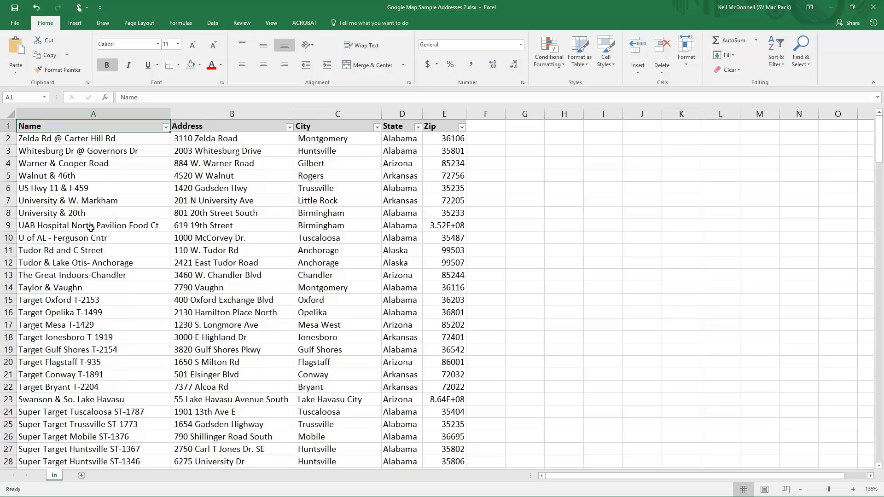
key(ctrl+z)
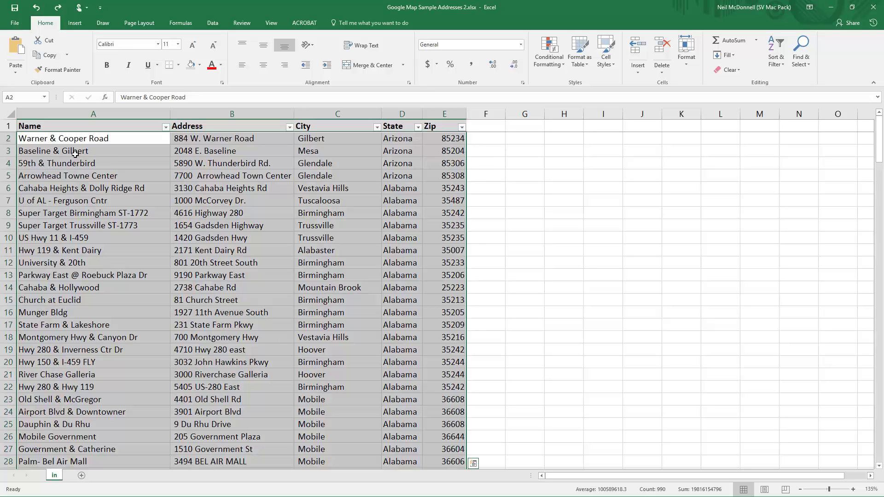
click(89, 141)
click(92, 129)
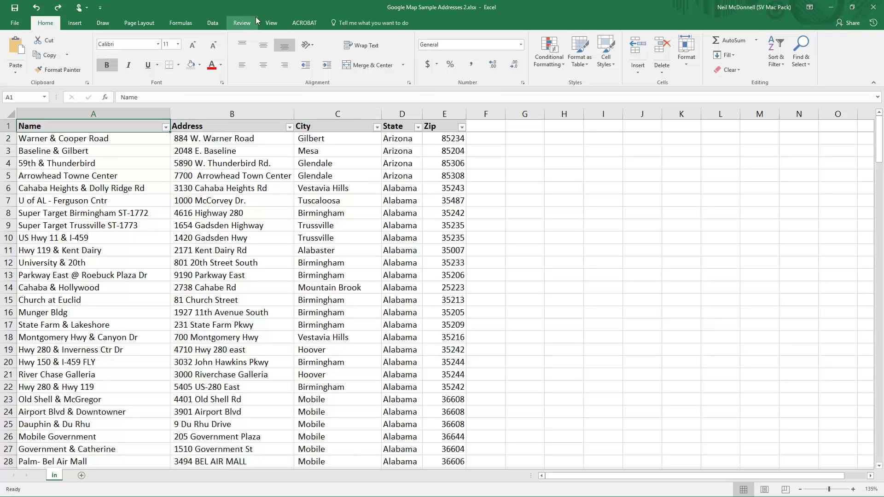
Sort the address list by the Address column from A to Z
click(210, 23)
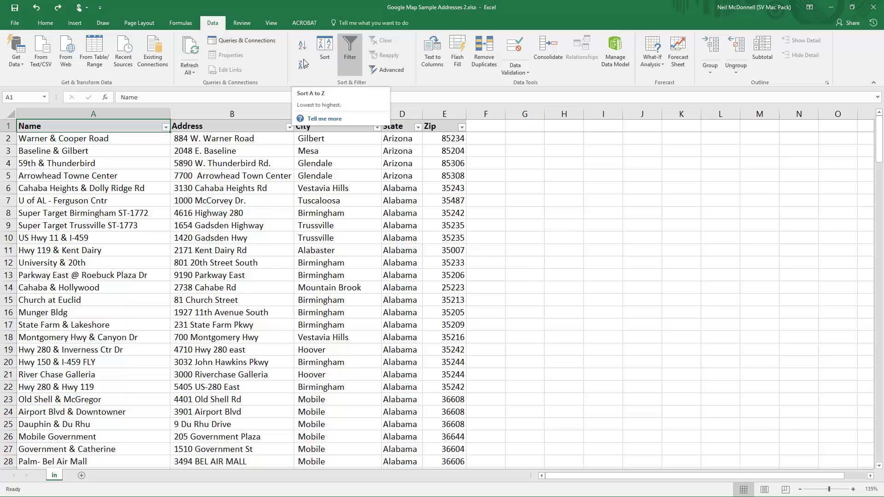
click(265, 175)
click(258, 127)
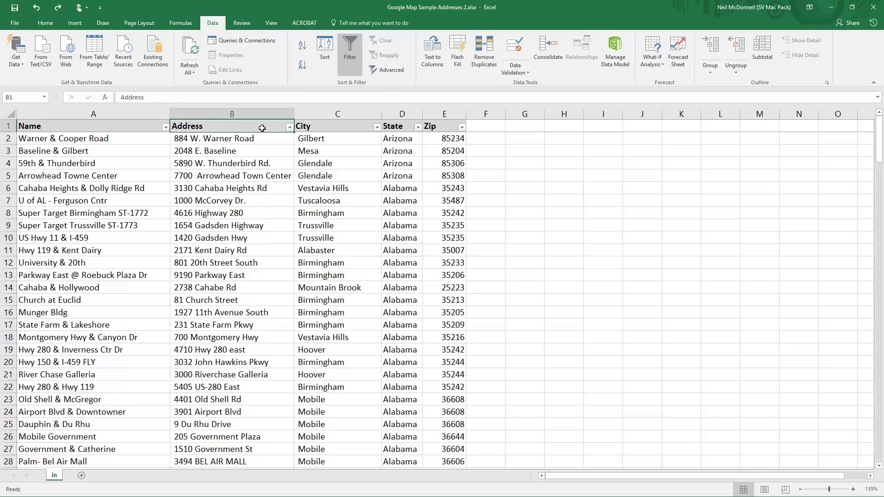
click(303, 50)
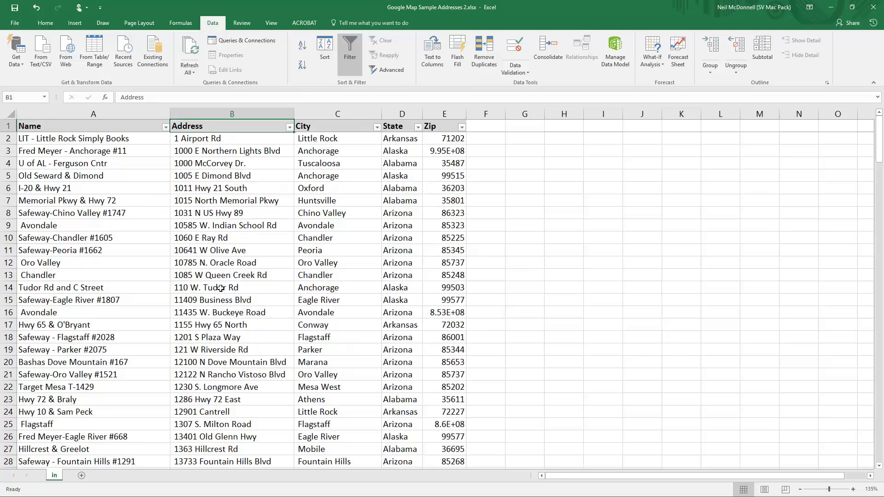
Sort the list by Address from Z to A, undo both Address sorts and select the Name header cell
click(300, 67)
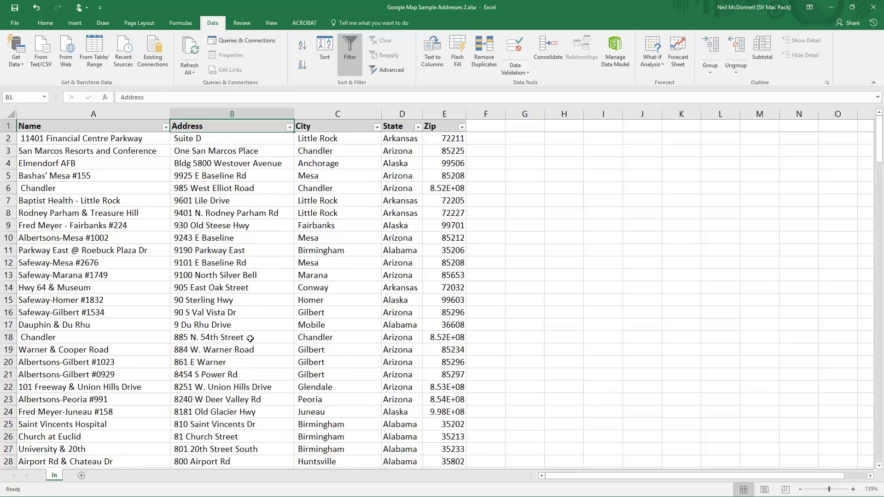
key(ctrl+z)
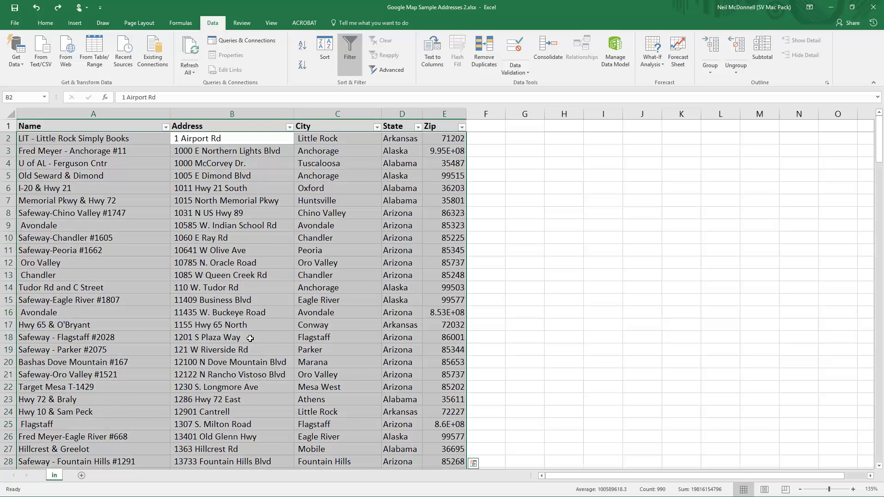
key(ctrl+z)
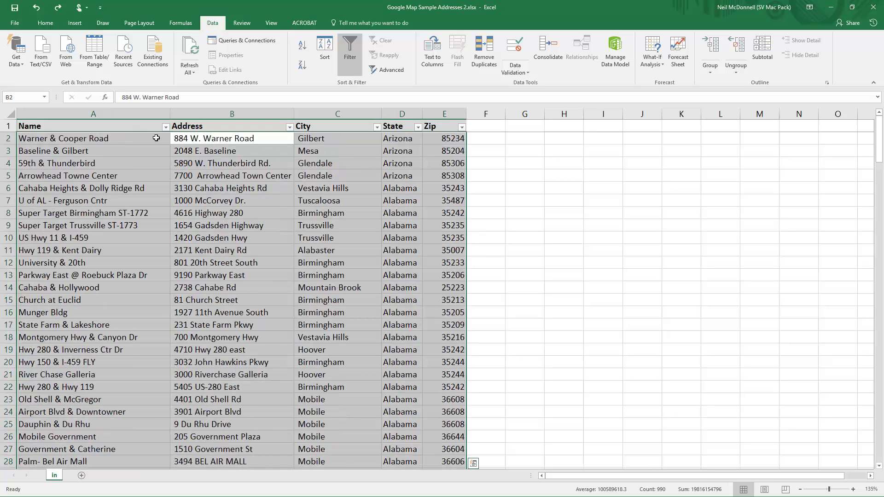
click(124, 127)
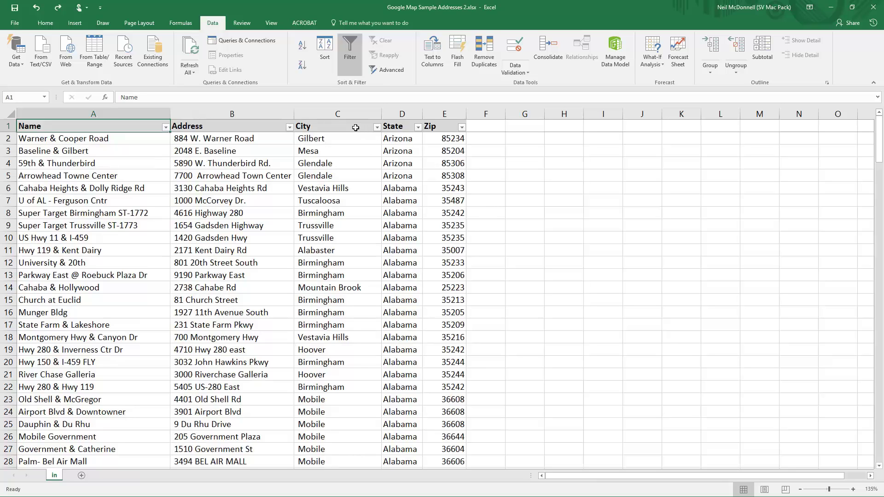
Sort the address list by State from A to Z and highlight the City cells from row 3 down to check their order
click(398, 127)
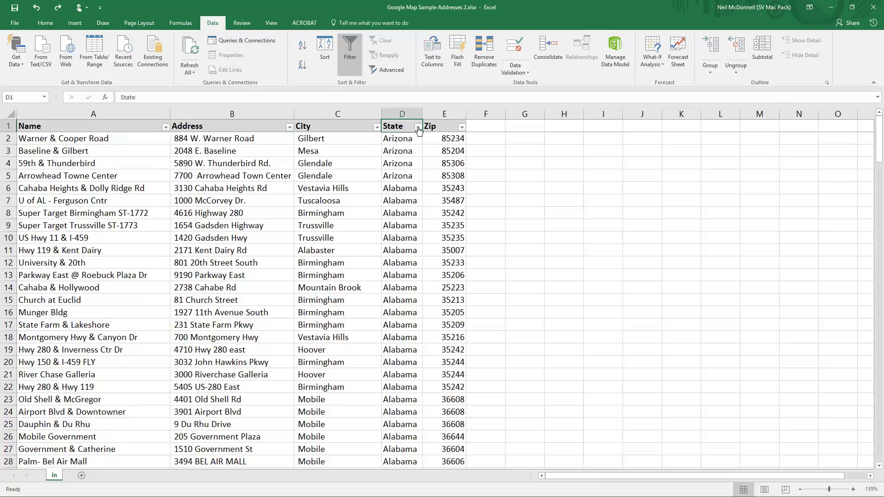
click(418, 128)
key(Escape)
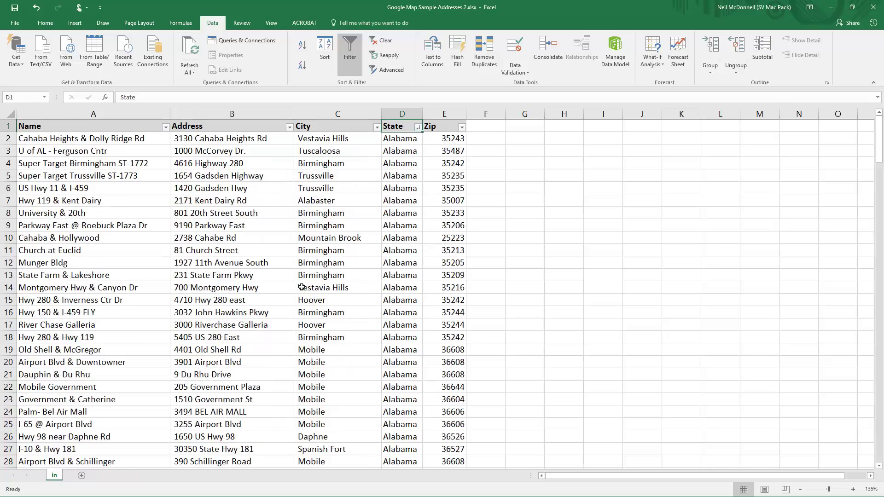
drag(324, 150, 326, 233)
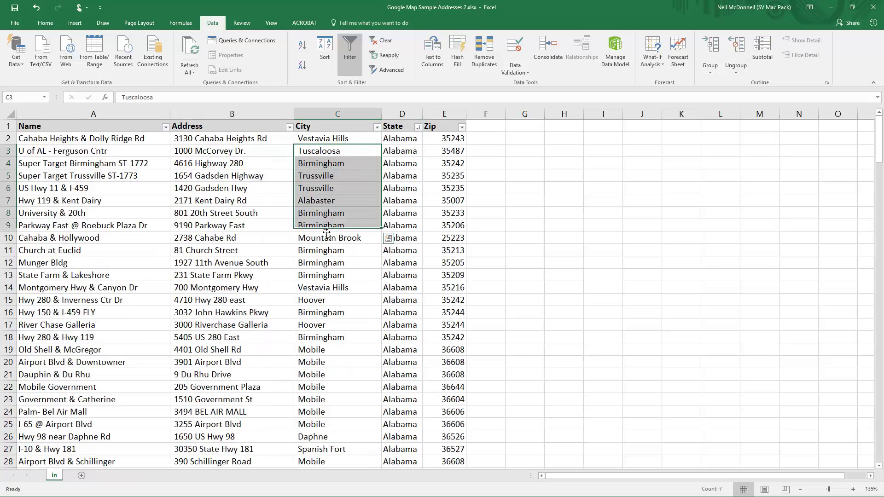
Sort the address list by City from A to Z and select a single City cell
click(377, 129)
click(339, 134)
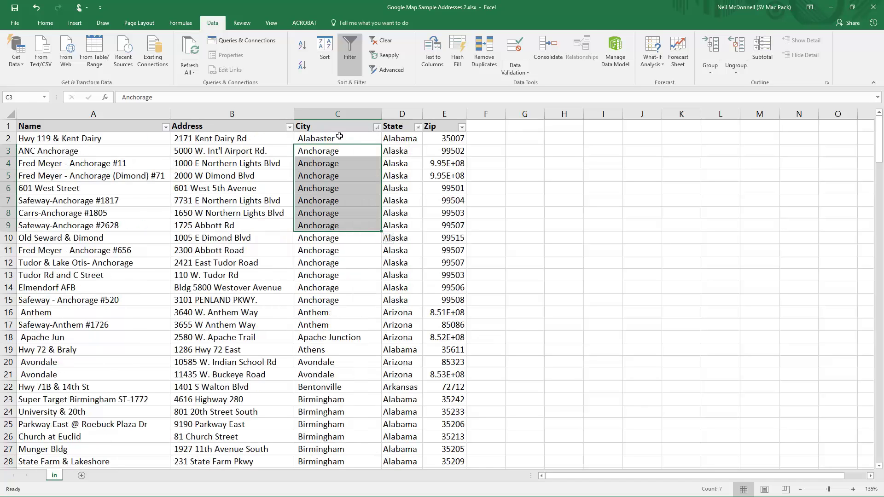
click(346, 252)
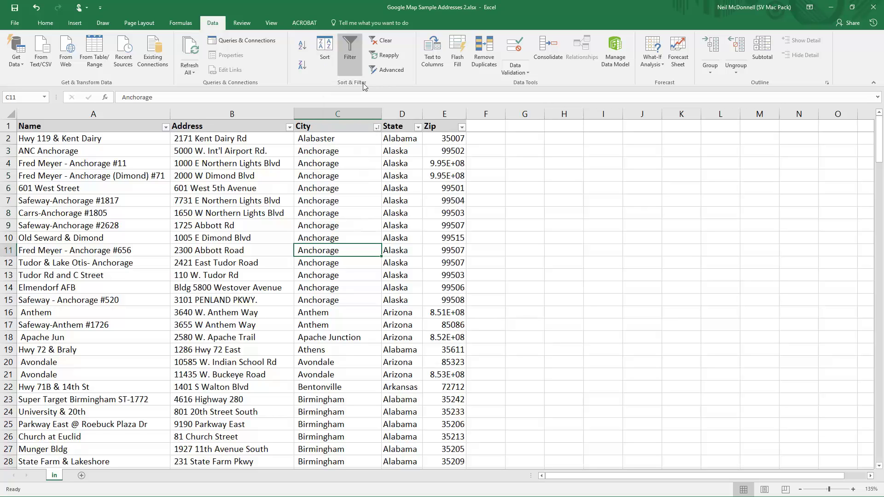
Start a custom sort of the list with State as the first level, sorted on Values from A to Z
click(325, 47)
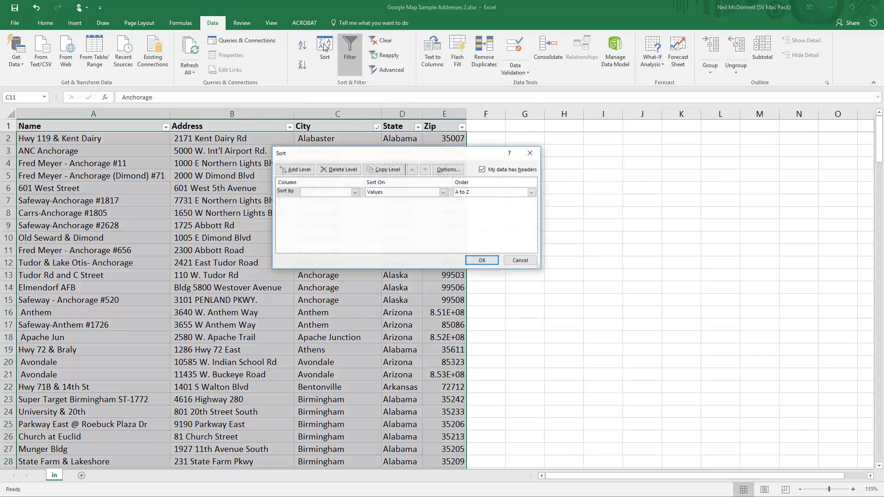
drag(380, 157, 357, 145)
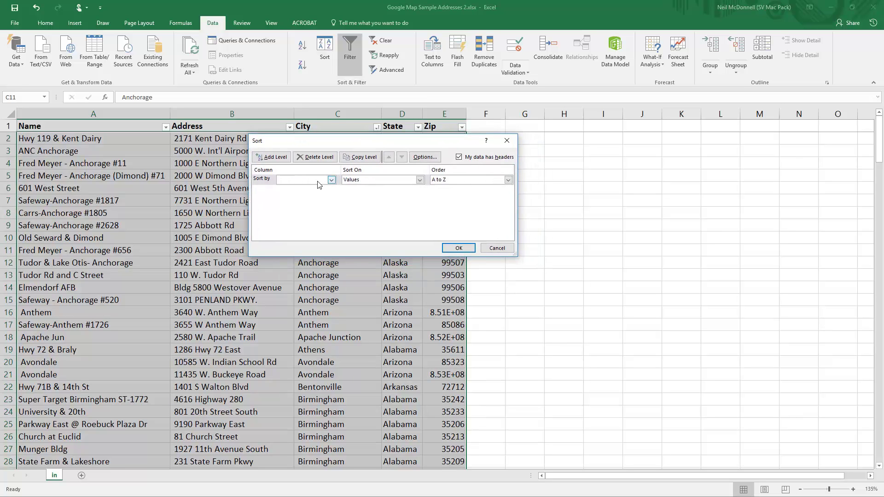
click(331, 180)
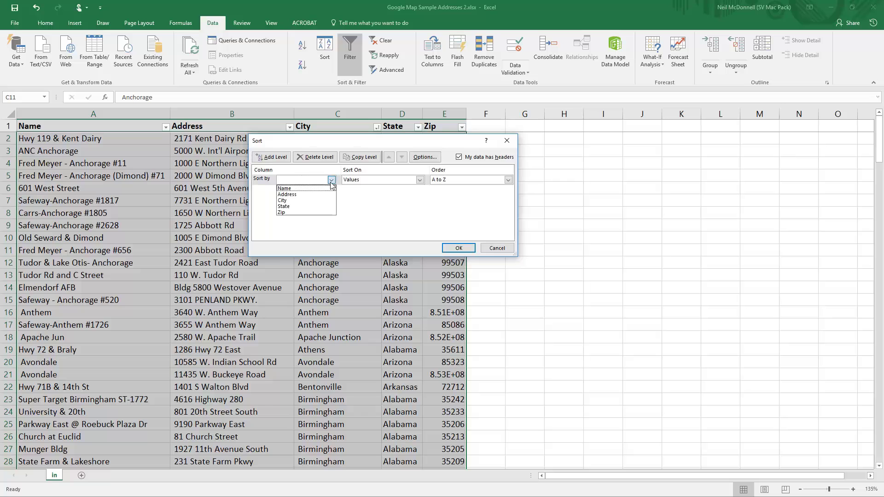
click(288, 206)
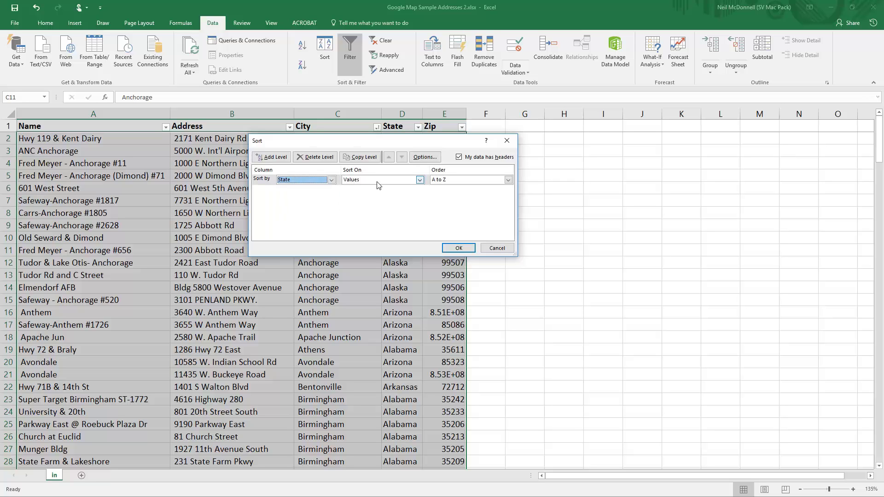
click(419, 180)
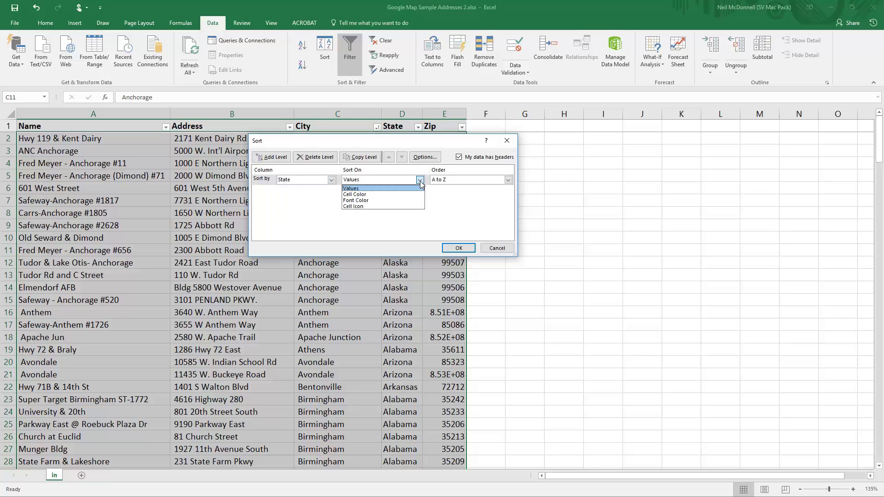
click(370, 187)
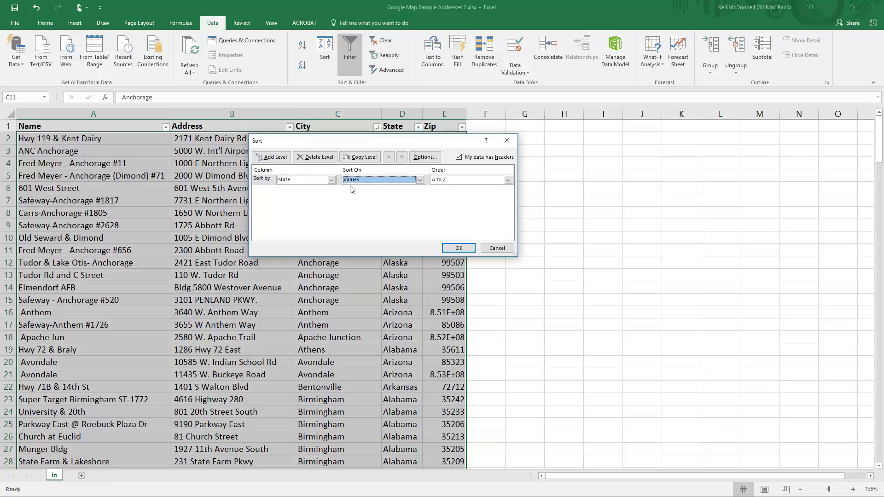
click(451, 181)
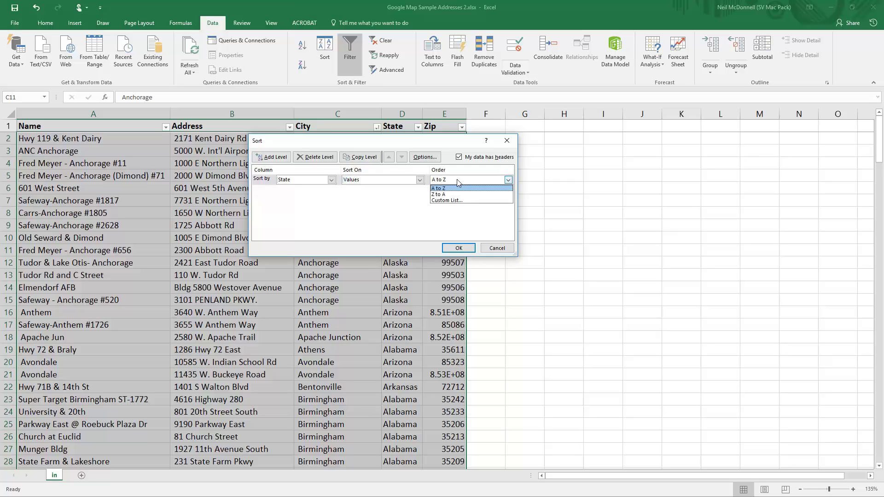
click(462, 189)
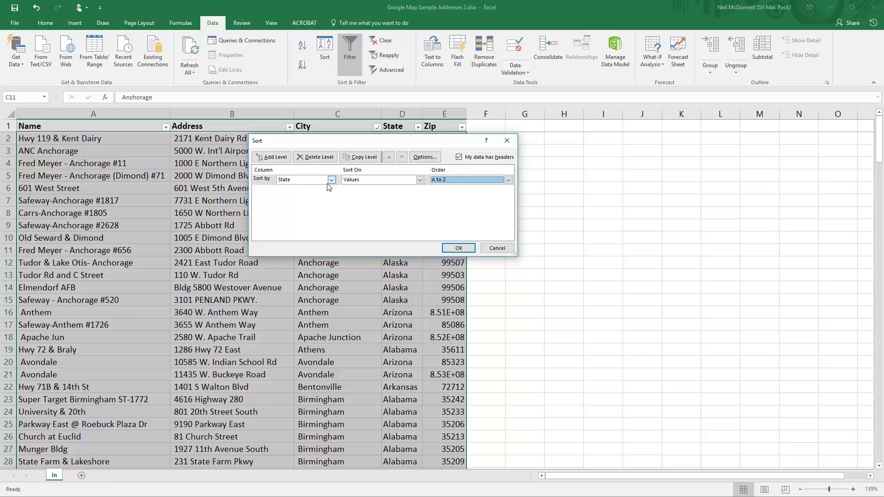
Add City as the second sort level, on Values from A to Z, and apply the custom sort
click(275, 157)
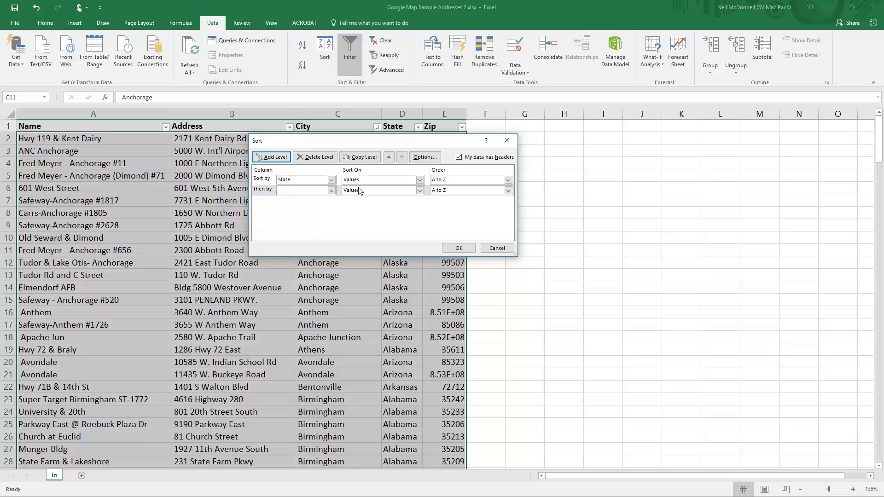
click(331, 190)
click(317, 211)
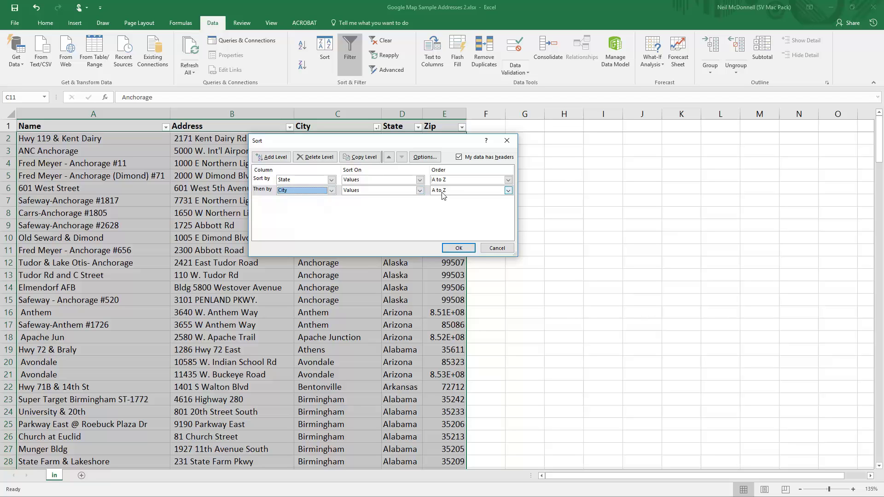
click(459, 248)
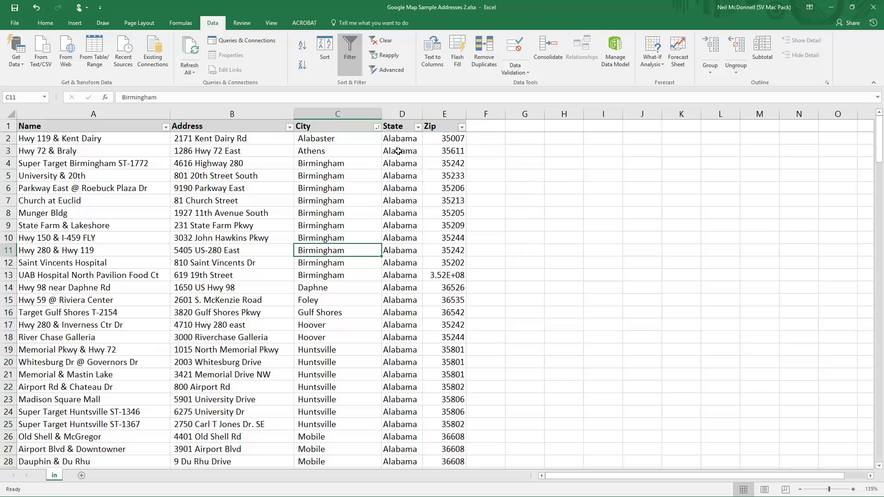
Check the order of the State and City cells and review the custom sort levels without changing them
drag(398, 140, 399, 315)
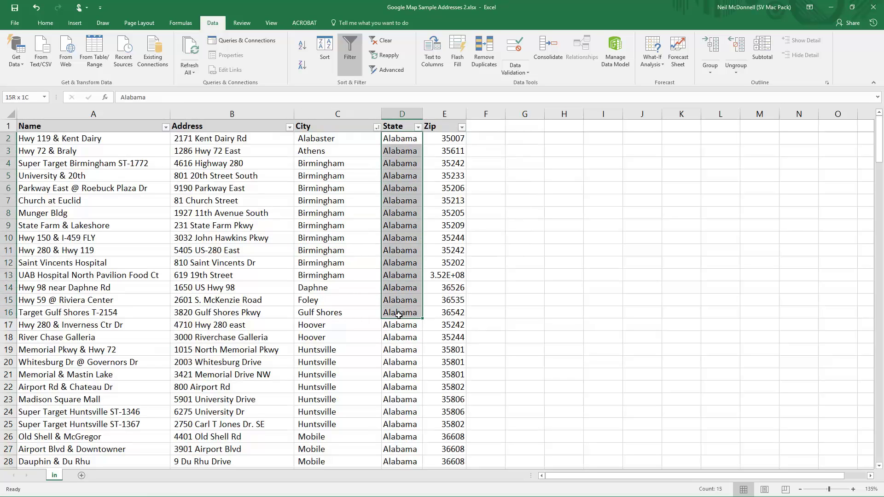
drag(357, 142, 373, 424)
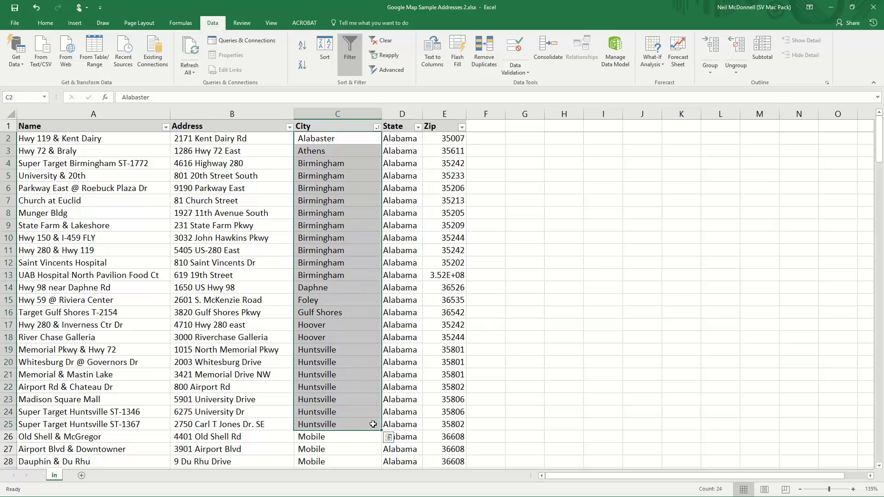
click(395, 177)
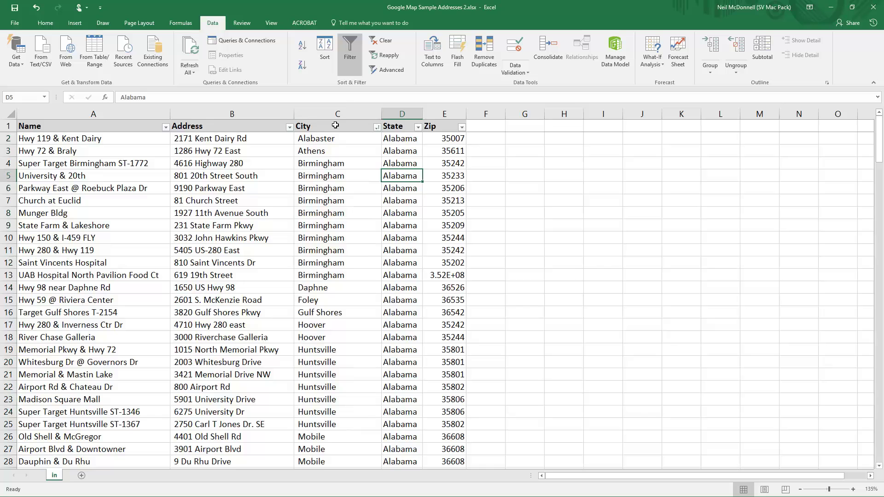
click(319, 52)
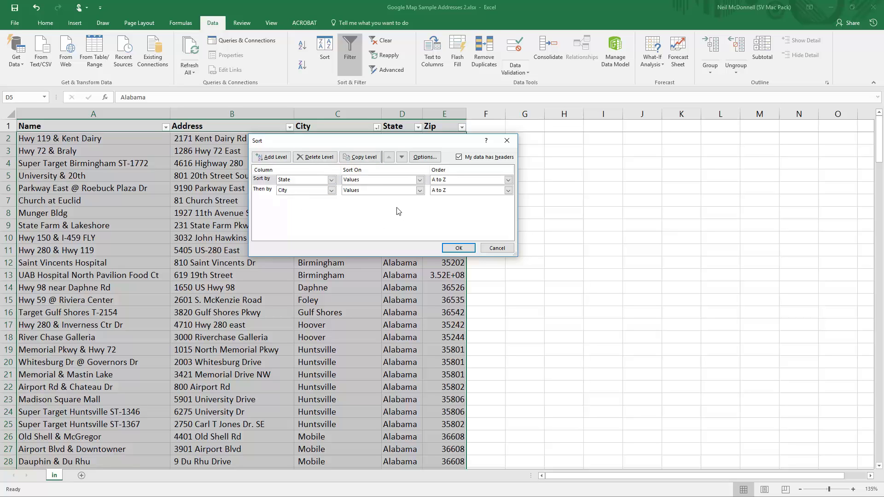
click(503, 248)
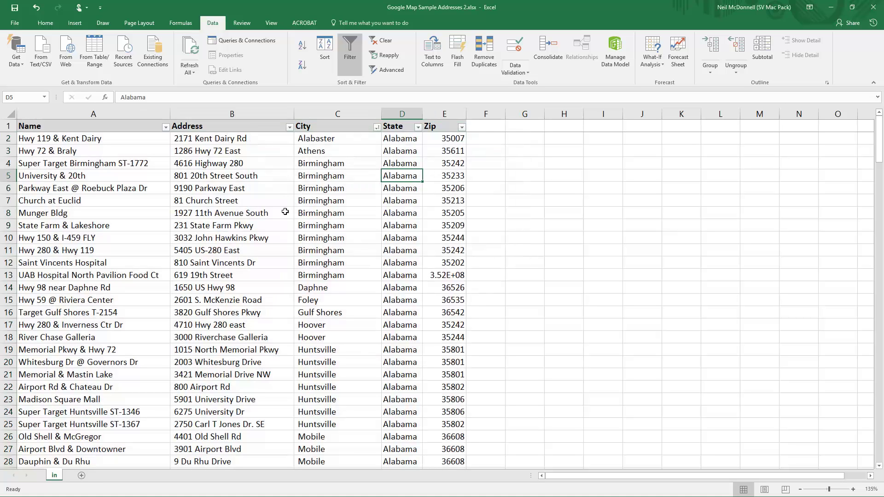